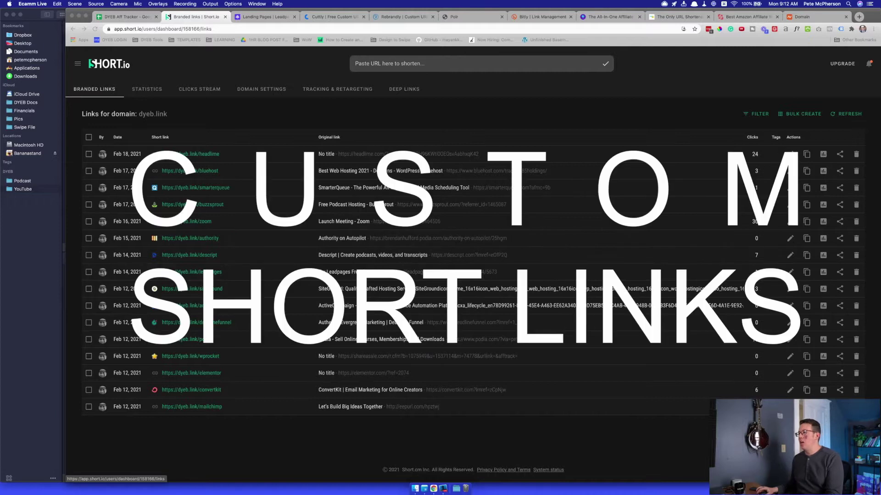
- Copy the published go.doyouevenblog.com/funnel-roadmap link from Leadpages' publishing options
left_click(267, 253)
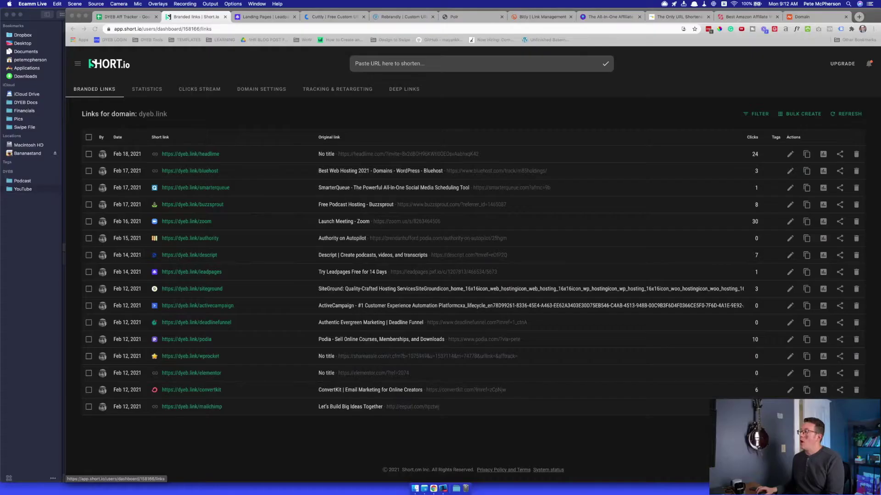
left_click(474, 114)
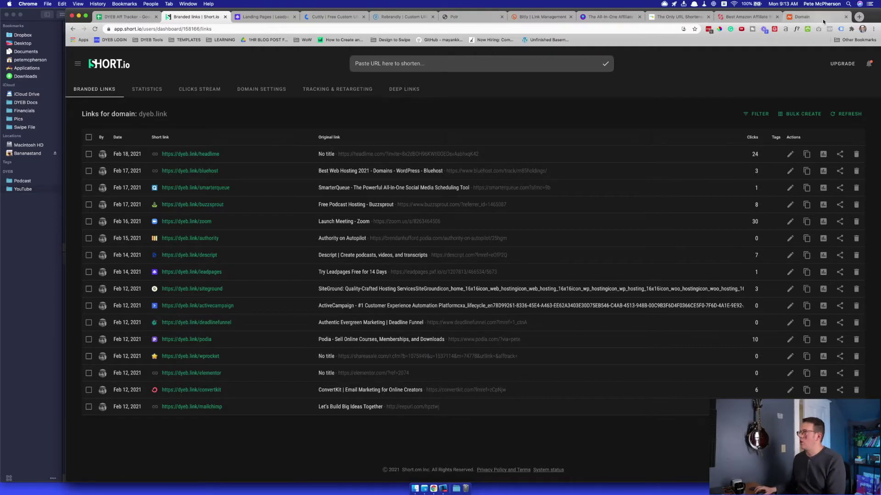
left_click(257, 17)
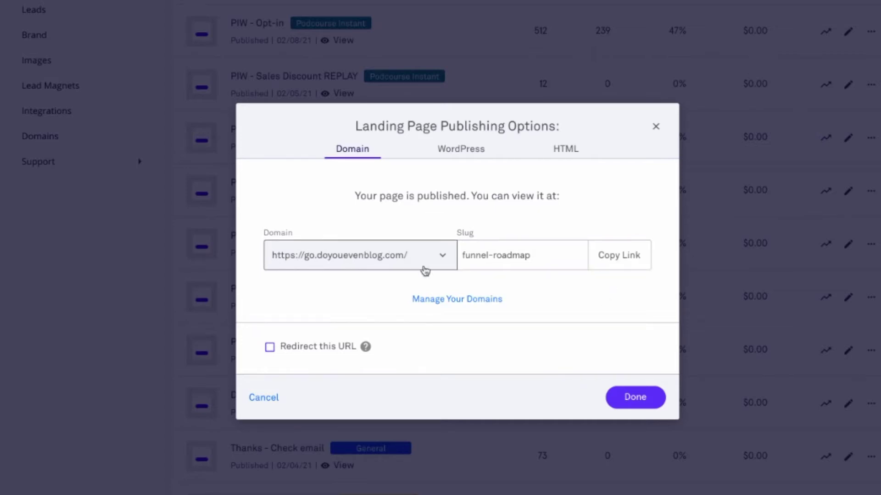
left_click(475, 269)
left_click(566, 328)
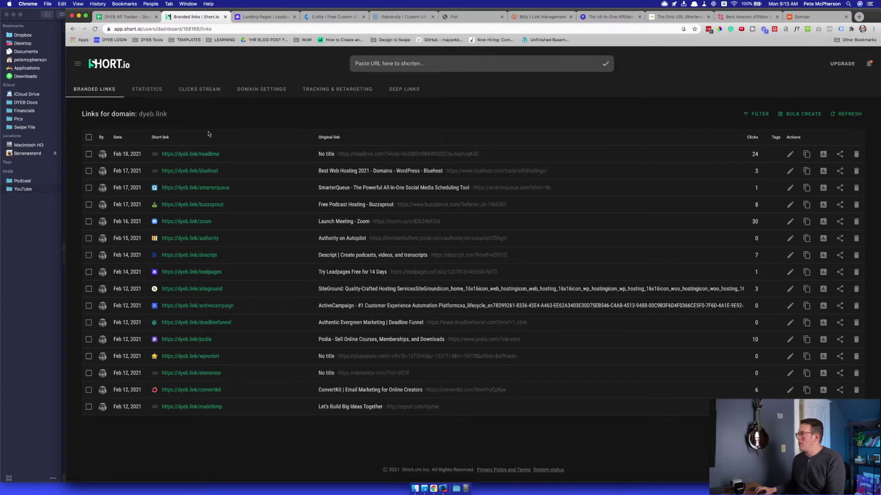
- Shorten the pasted funnel-roadmap address in Short.io with the custom slug 'funnel'
left_click(408, 64)
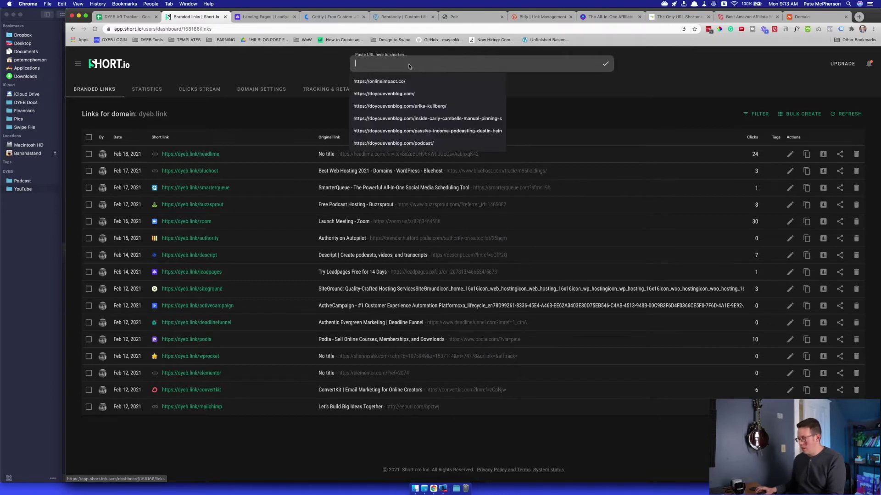
type("https://go.doyouevenblog.com/funnel-roadmap")
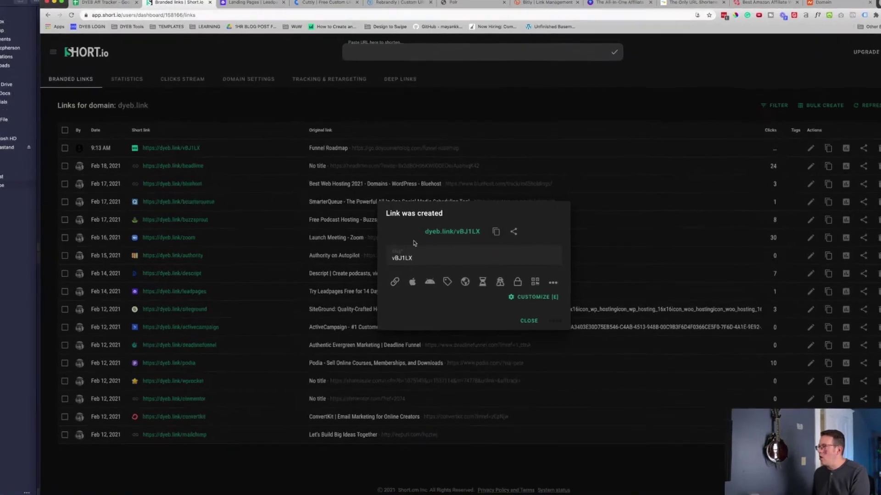
left_click(468, 248)
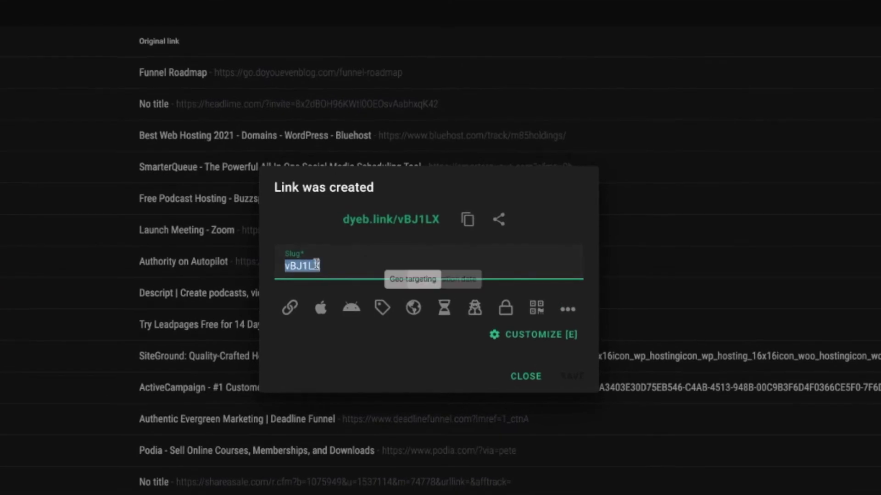
type("funnel")
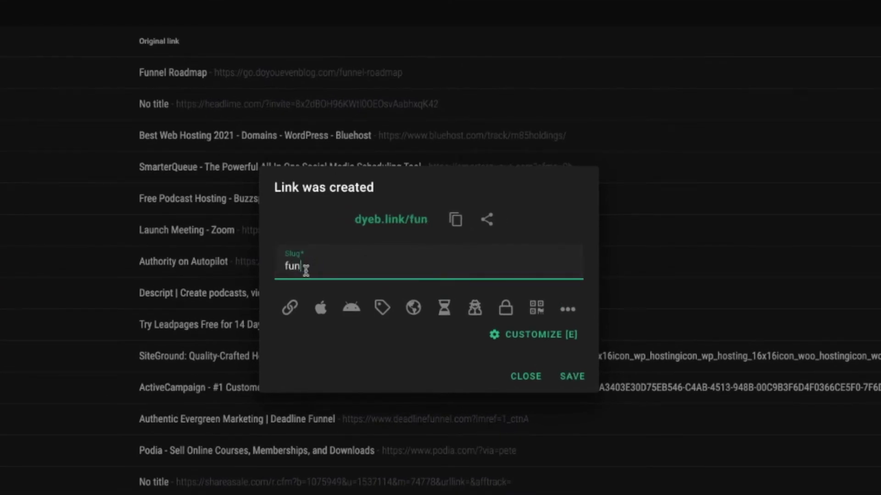
- Copy dyeb.link/funnel and test that it redirects to the Funnel Roadmap page
left_click(461, 224)
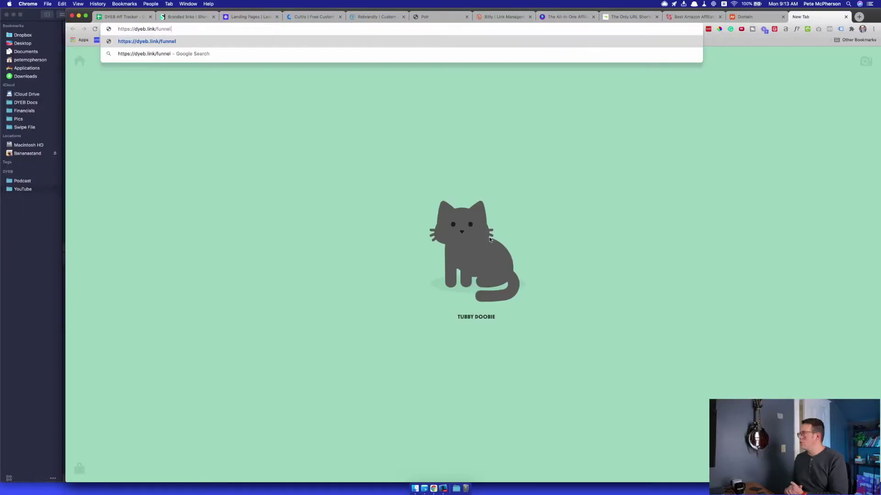
key("Return")
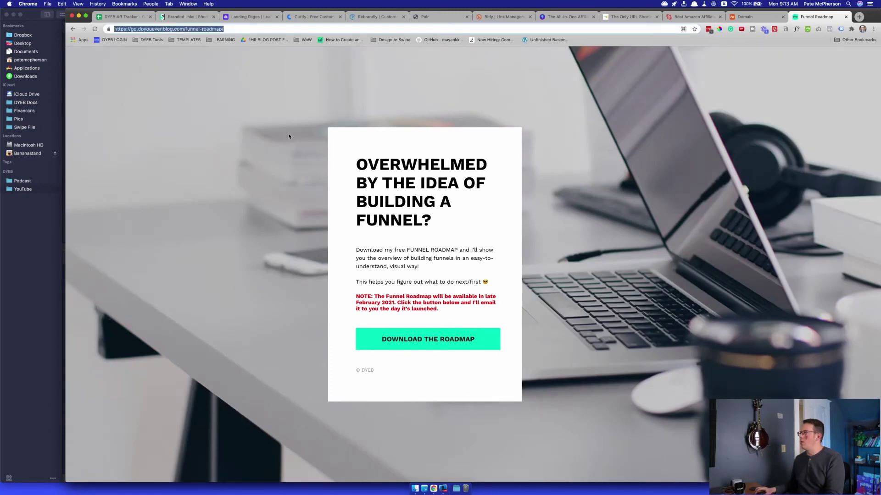
key("super+w")
left_click(525, 343)
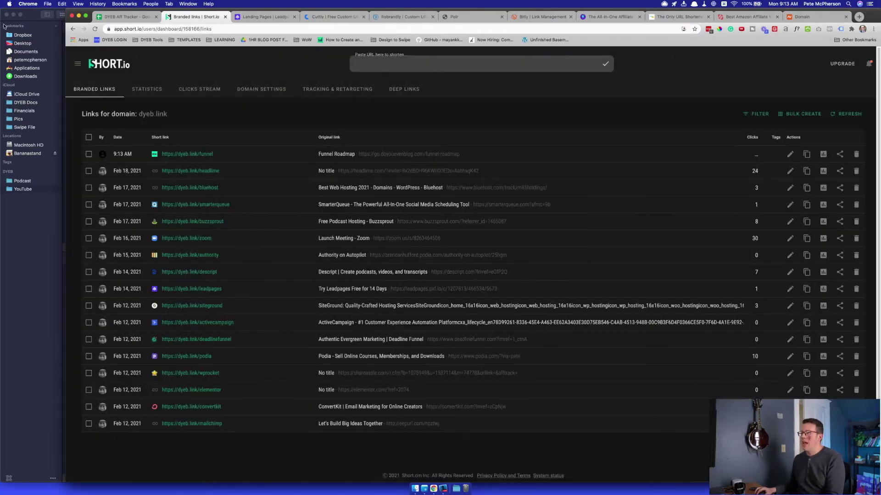
key("super+Tab")
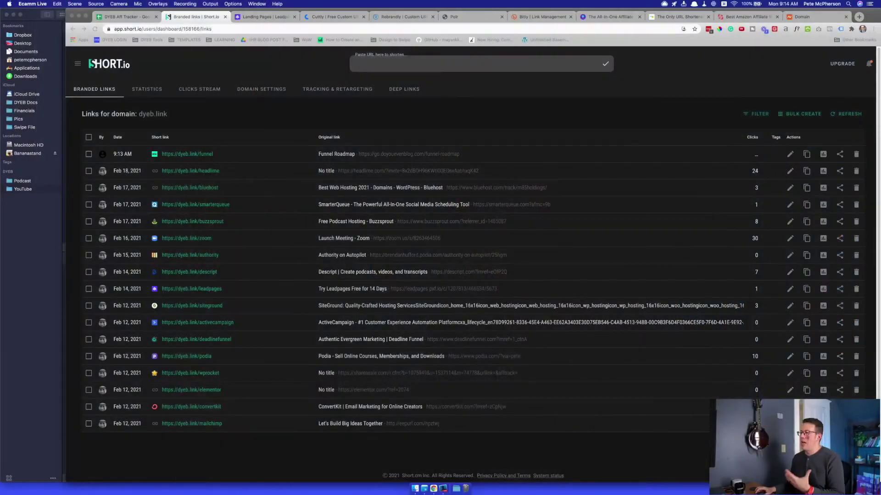
left_click(225, 340)
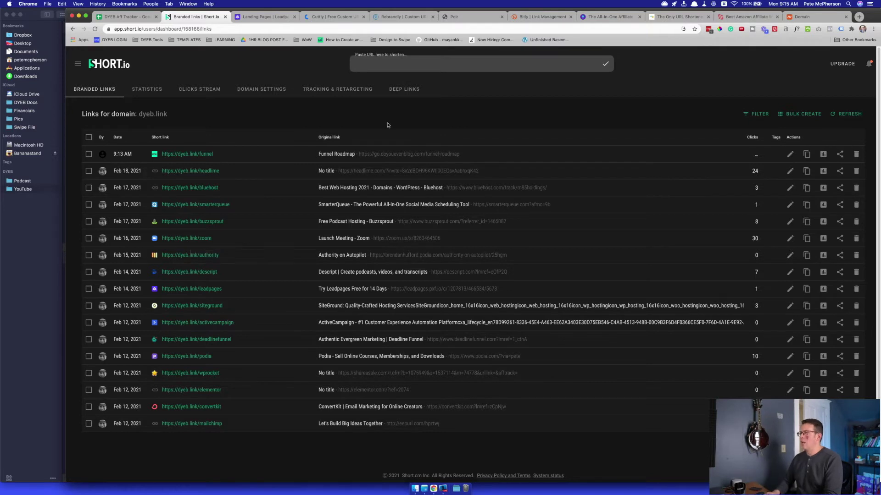
key("super+t")
- Search Instant Domain Search for blog.link to check short blog domain availability
type("insta")
key("Return")
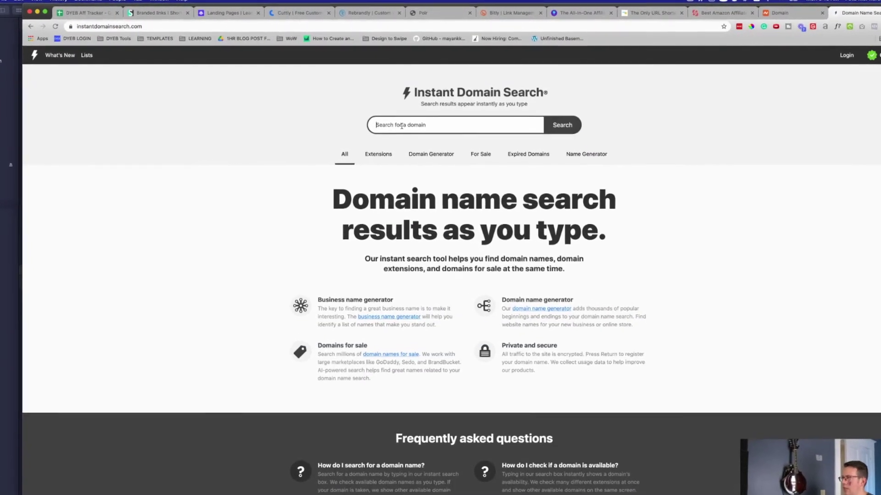
type("blog.")
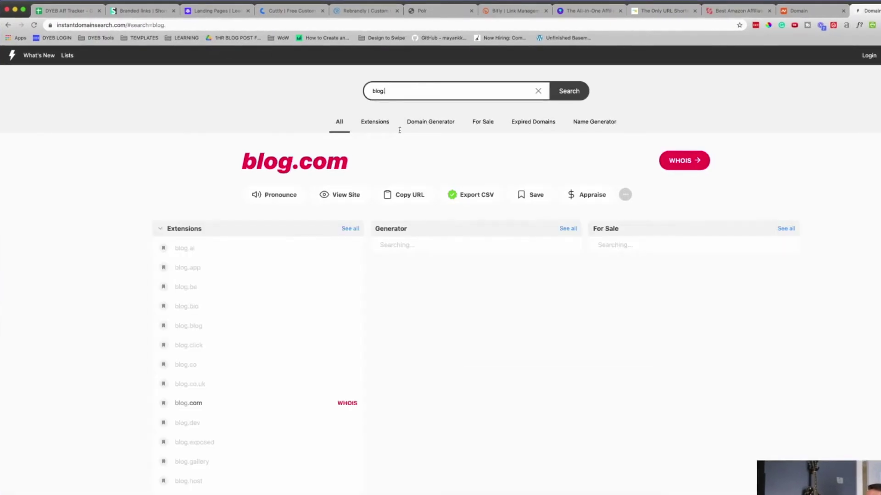
type("link")
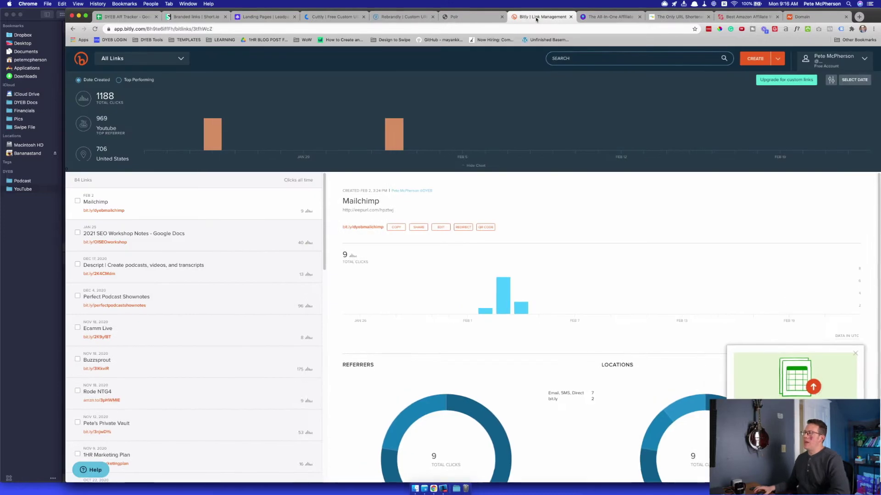
- Close the Leadpages tab and view dyeb.link's Short.io statistics: 17 URLs, 361 clicks
left_click(538, 17)
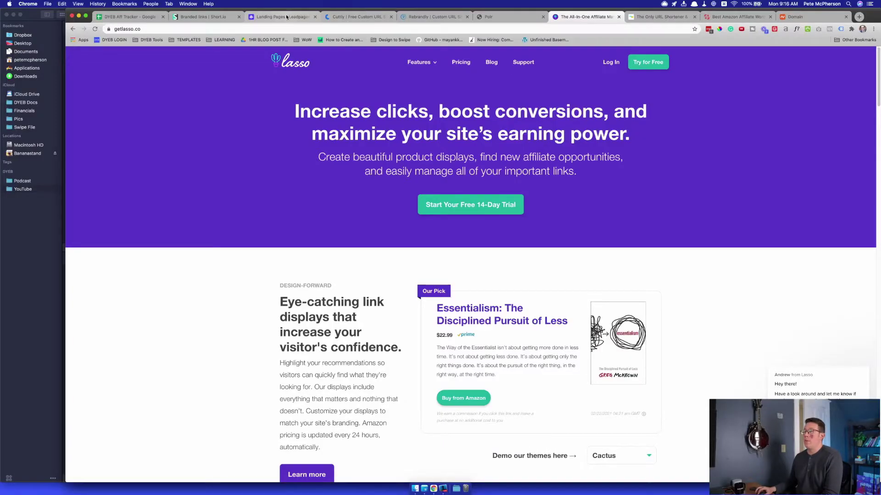
left_click(286, 17)
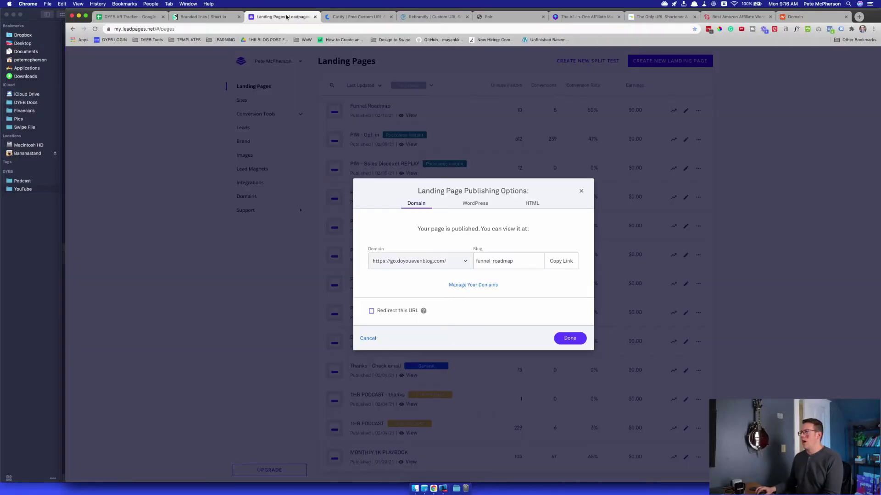
key("super+w")
left_click(214, 18)
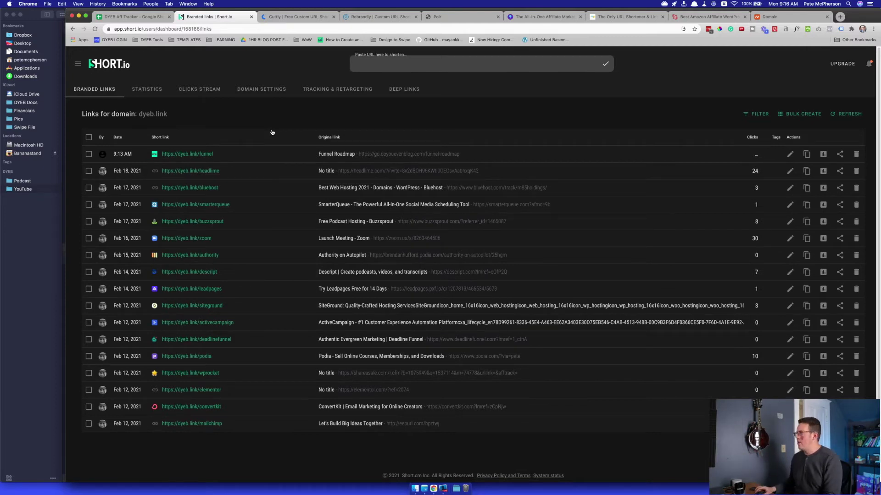
left_click(148, 90)
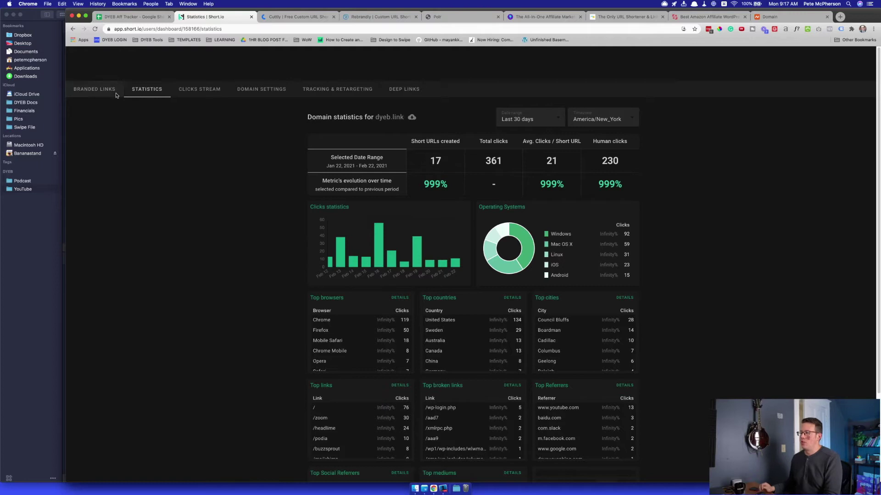
left_click(100, 90)
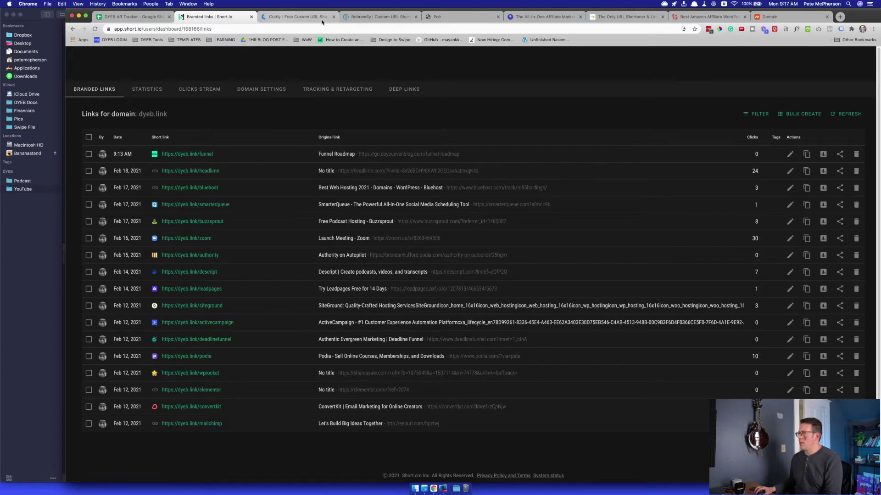
left_click(299, 16)
- Look over the Polr site, then close the Polr tab
left_click(430, 17)
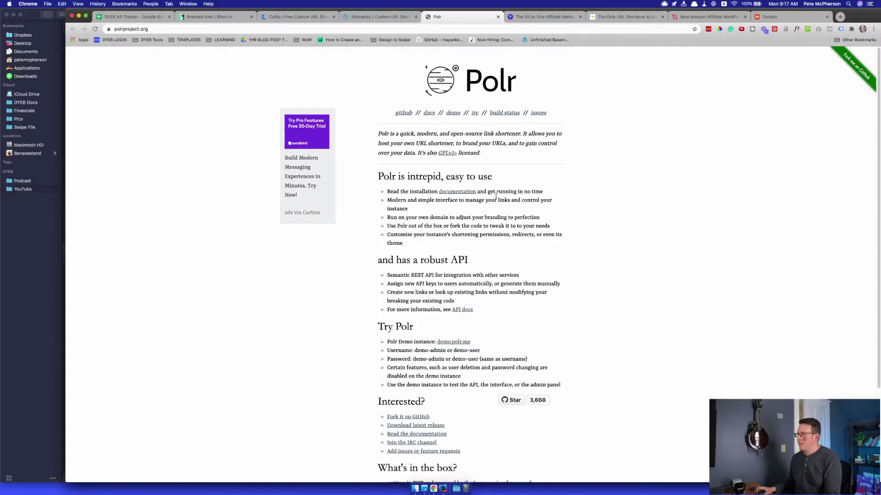
scroll(501, 206, "down", 3)
scroll(502, 207, "up", 3)
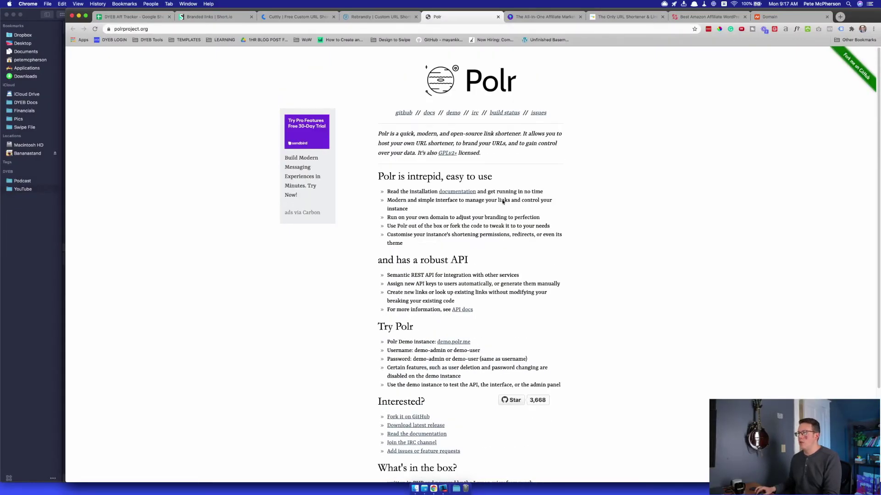
left_click(211, 17)
left_click(298, 17)
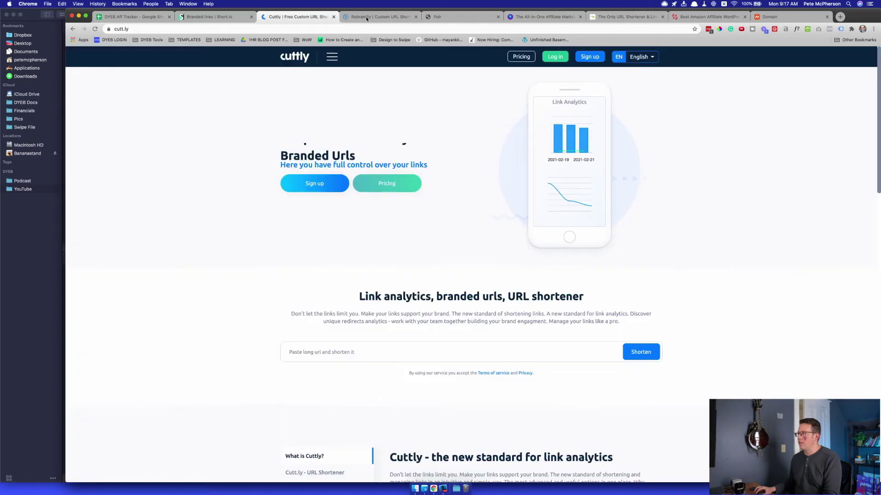
left_click(454, 17)
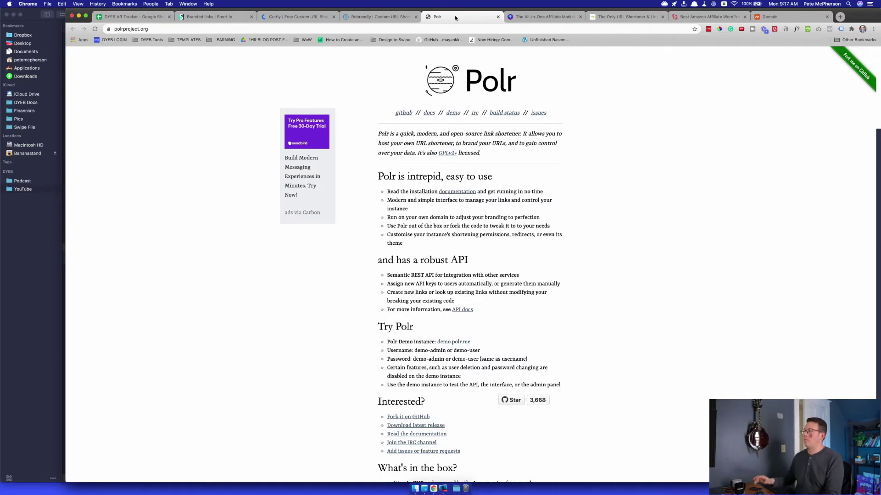
key("super+w")
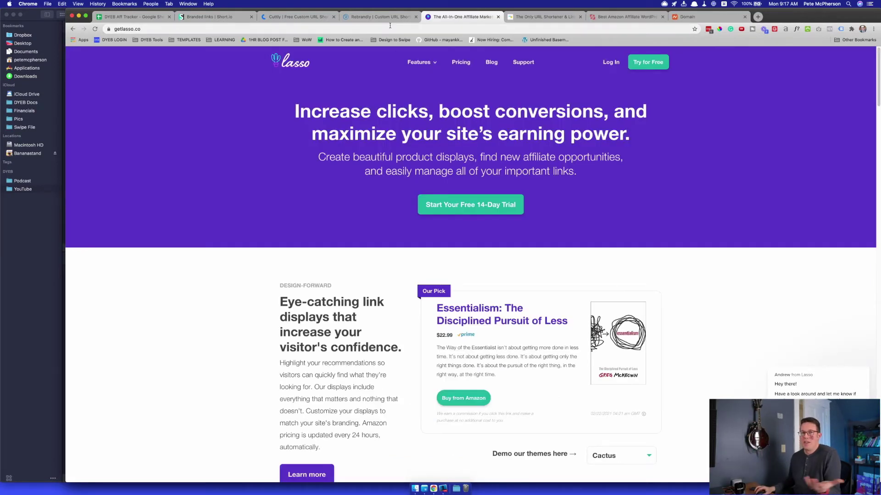
- Review Rebrandly's pricing plans, then close the Rebrandly tab
left_click(394, 16)
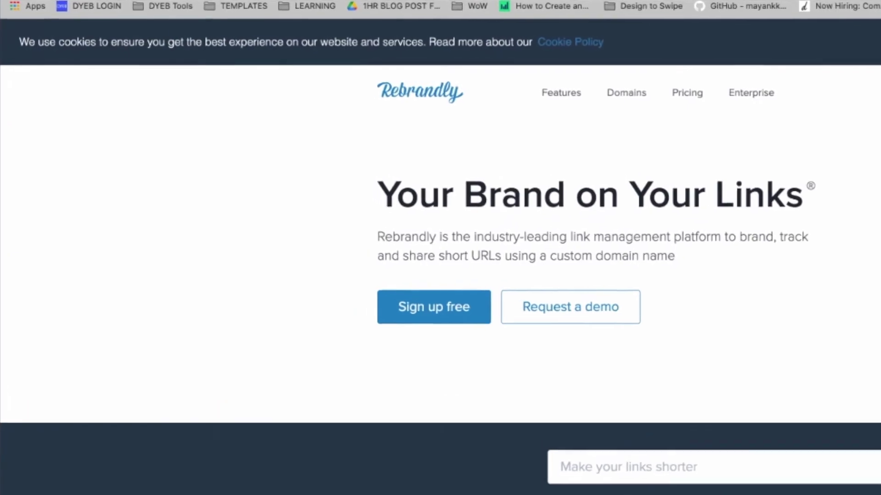
scroll(272, 199, "down", 10)
scroll(253, 216, "up", 1)
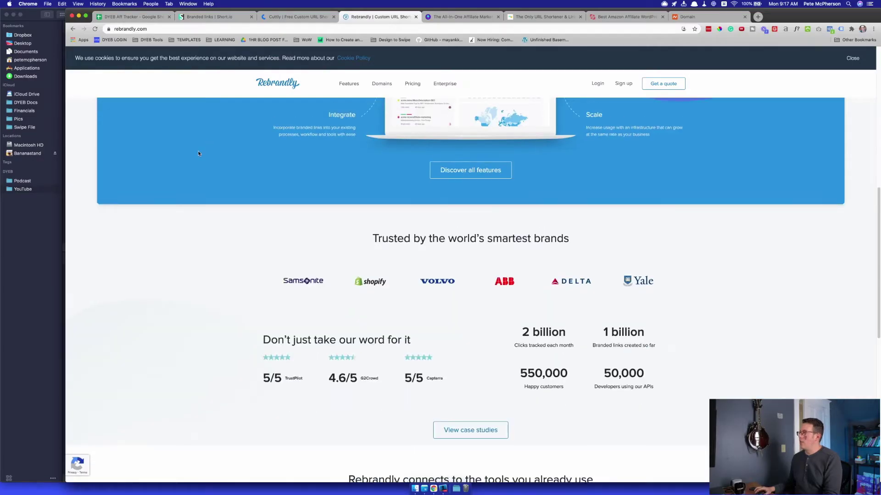
scroll(198, 153, "up", 10)
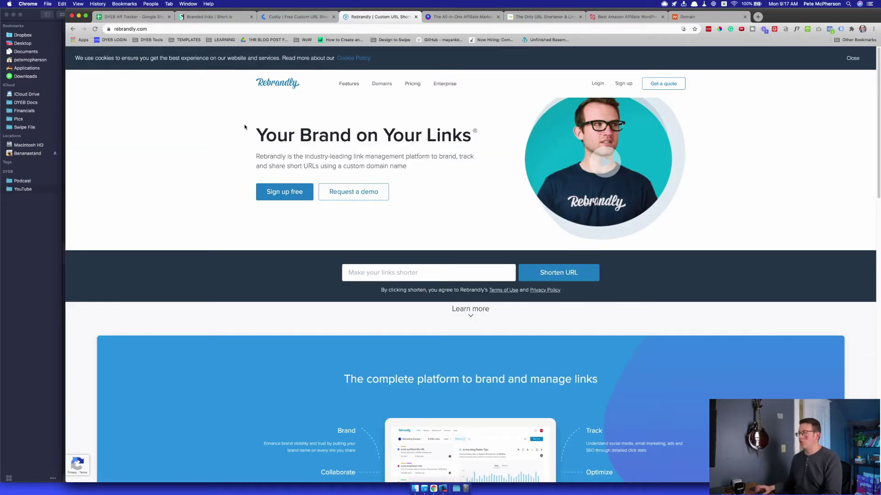
key("super+Tab")
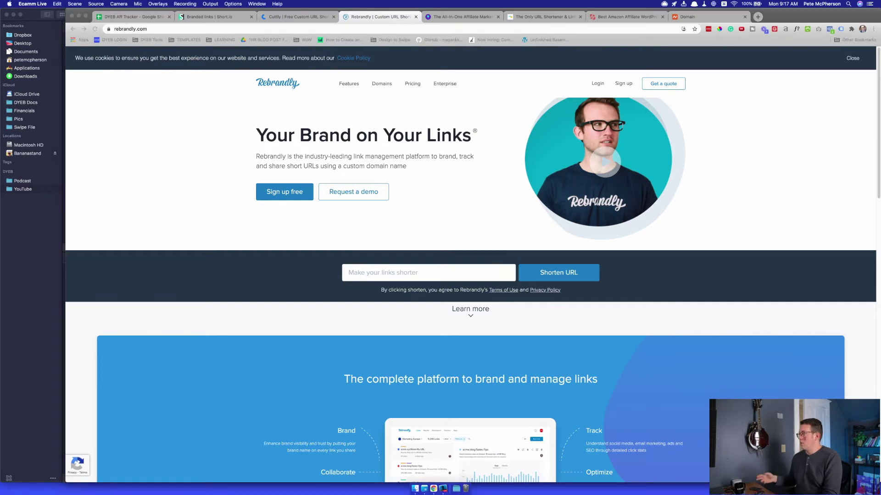
key("super+Tab")
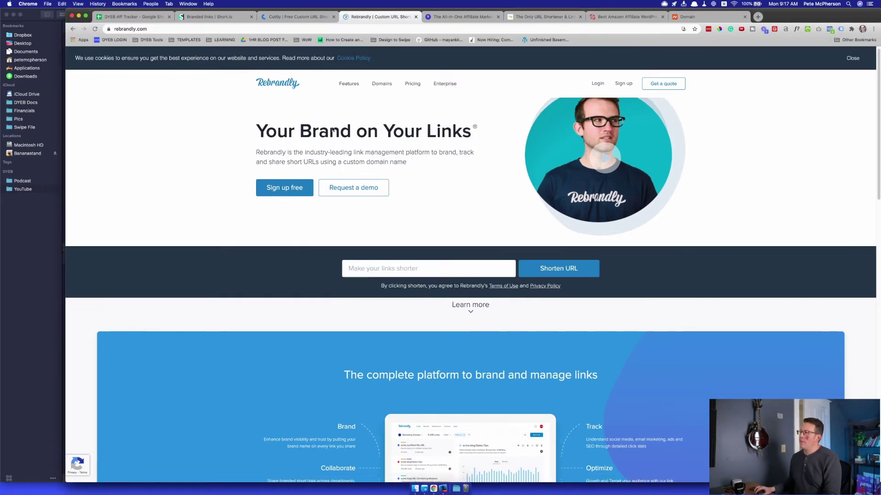
left_click(416, 85)
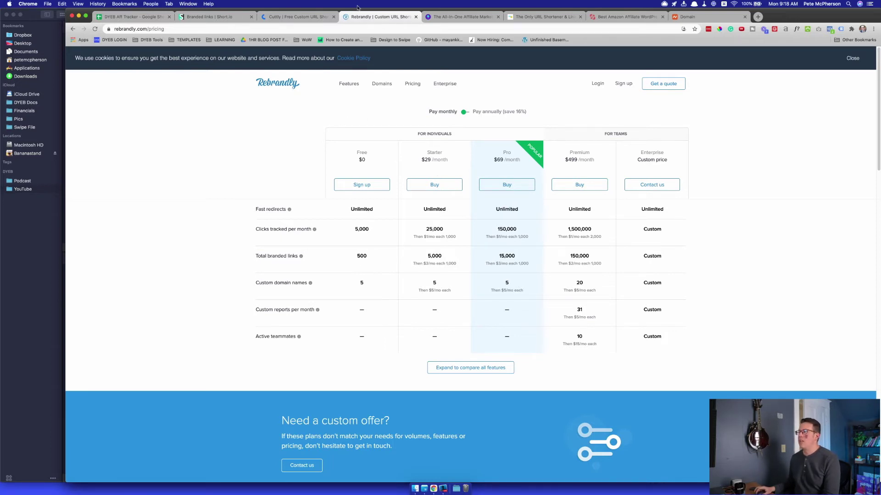
key("super+w")
left_click(299, 18)
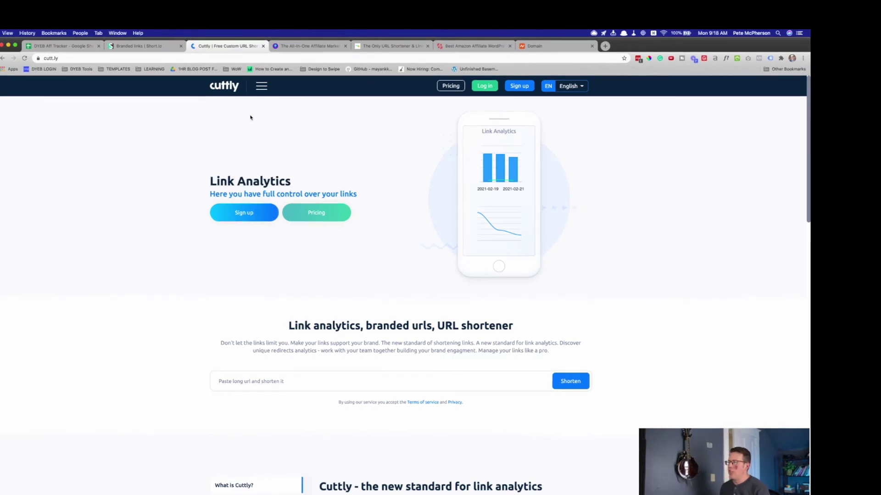
- Scroll through Cutt.ly's pricing plans, then close that tab and return to Short.io's branded links
left_click(450, 85)
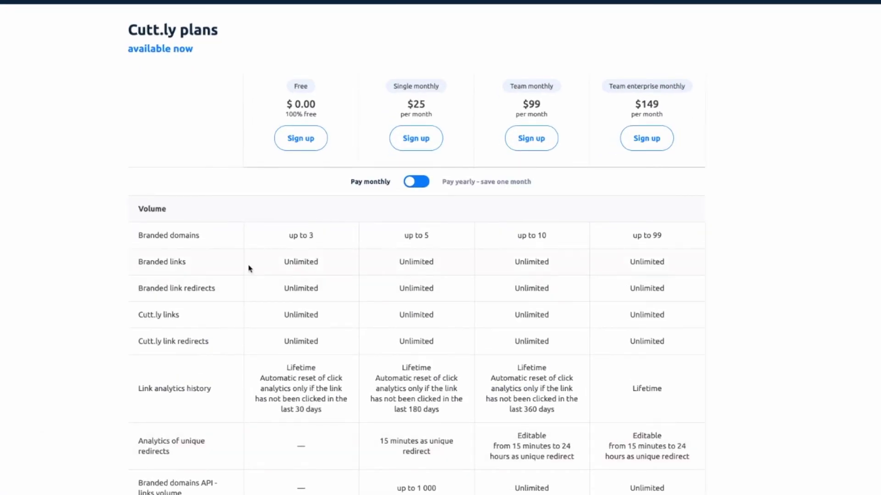
scroll(330, 434, "down", 3)
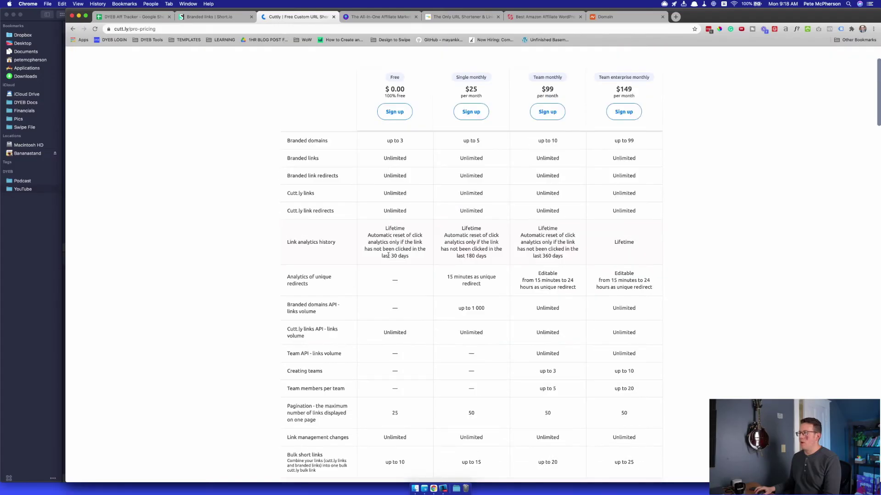
scroll(388, 255, "down", 5)
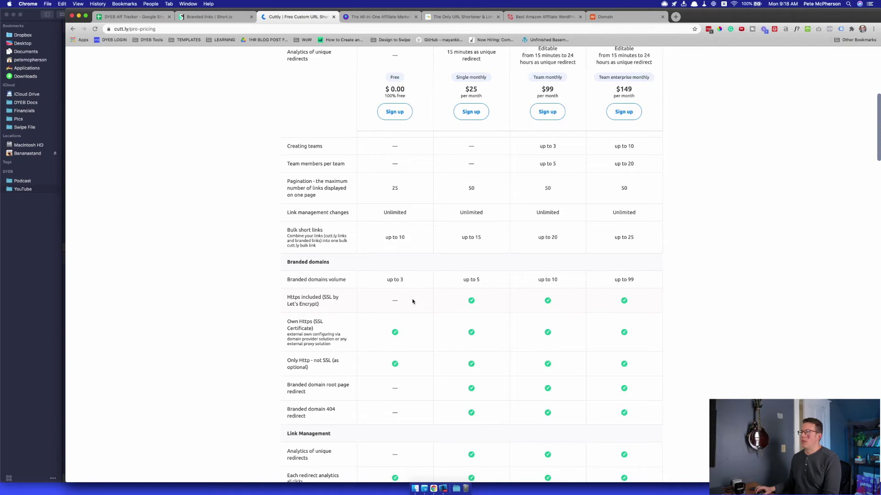
scroll(412, 302, "up", 5)
left_click(214, 17)
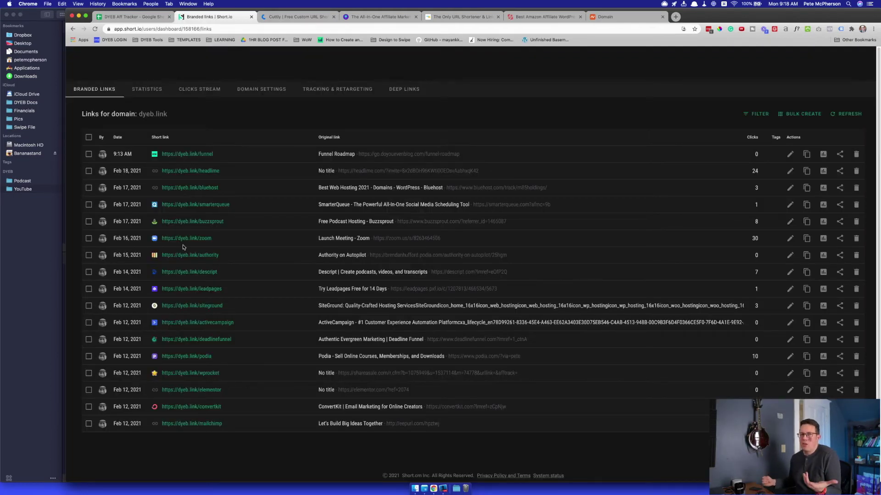
left_click(304, 15)
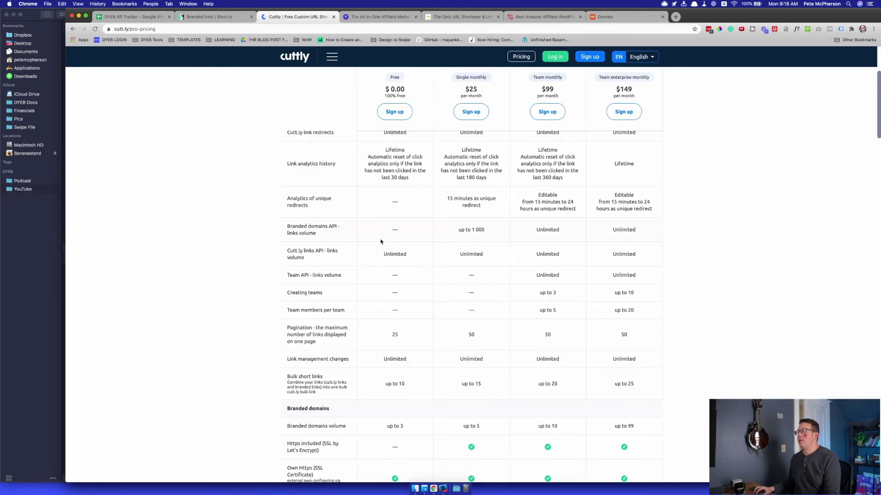
key("super+w")
left_click(202, 15)
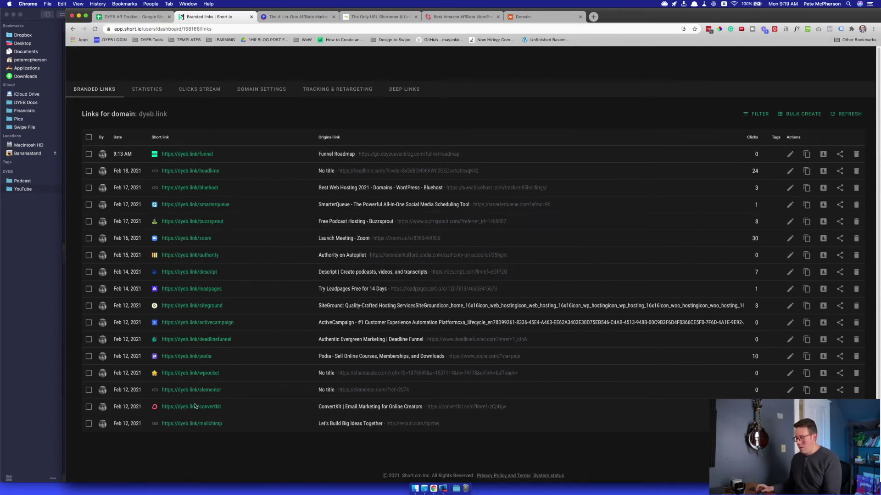
- Bring up the Namecheap domain details page for dyeb.link
key("super+Tab")
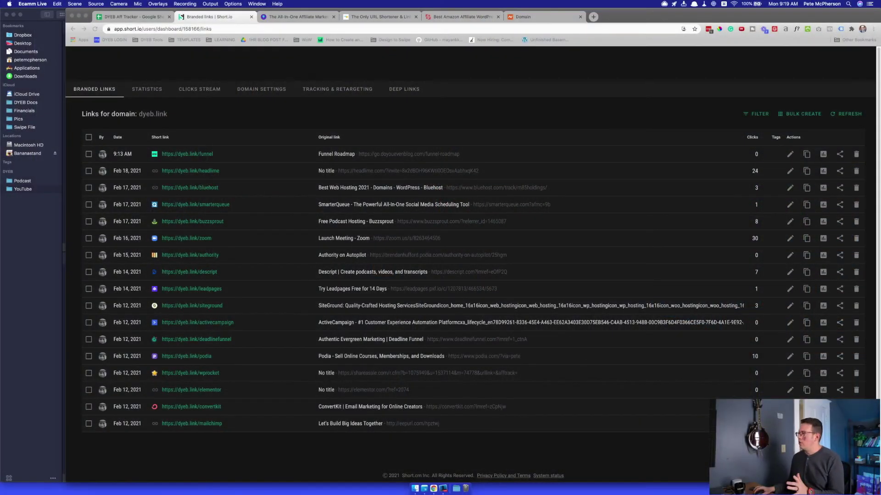
left_click(556, 17)
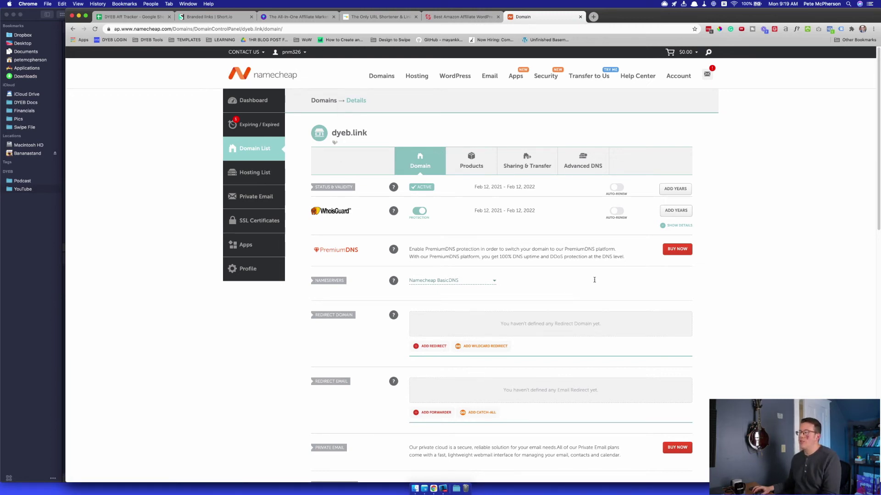
- Open dyeb.link's Advanced DNS settings and review its two A records
left_click(587, 164)
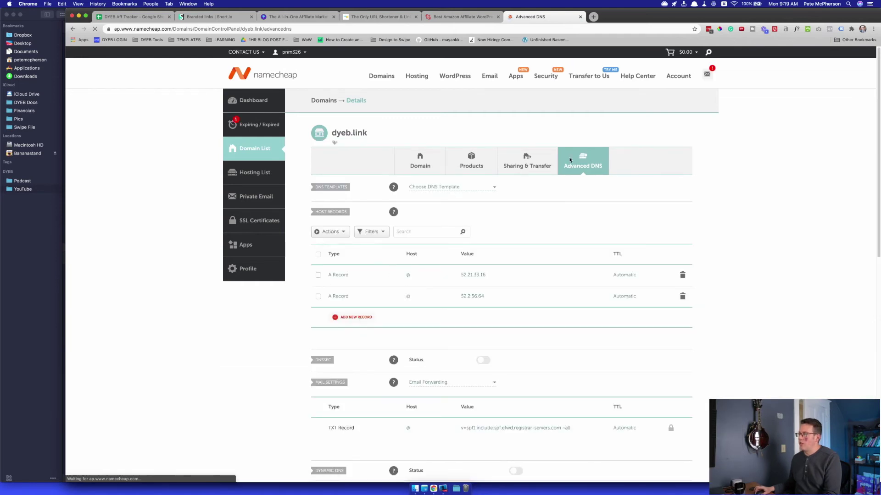
scroll(344, 376, "down", 4)
scroll(535, 173, "up", 4)
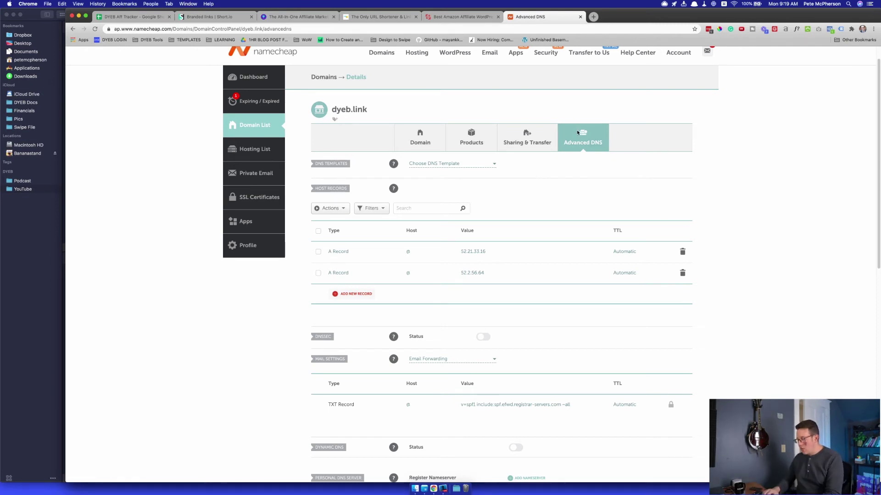
key("super+t")
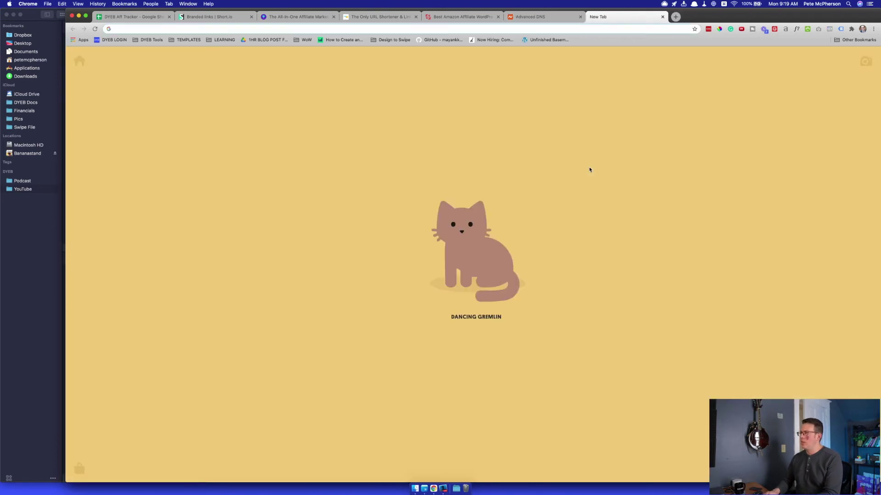
- Search Google for 'siteground dns settings'
type("site")
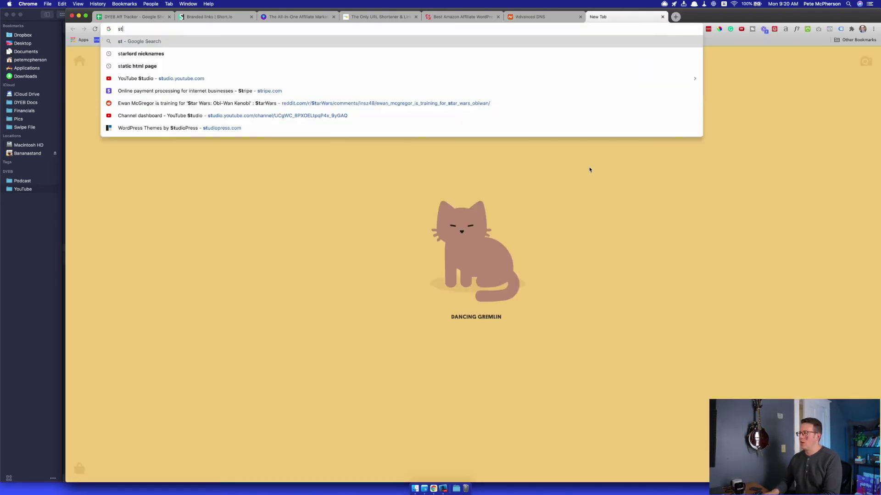
type("ground dns settings")
key("Return")
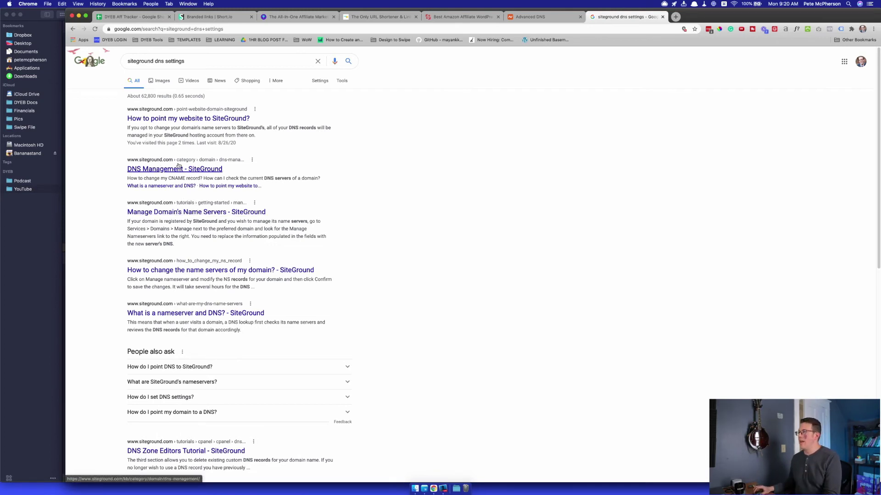
- Recheck dyeb.link's A records 52.21.33.16 and 52.2.56.64 and the DNS template options
left_click(559, 18)
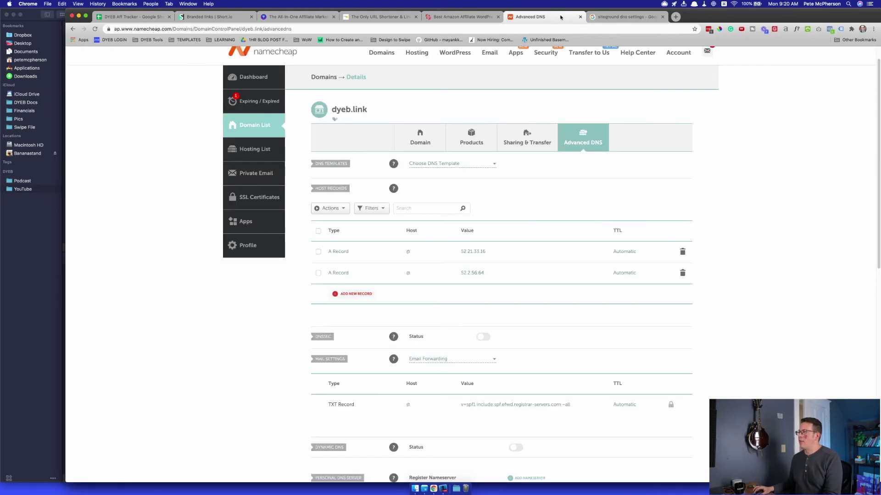
scroll(477, 190, "down", 10)
scroll(477, 190, "up", 5)
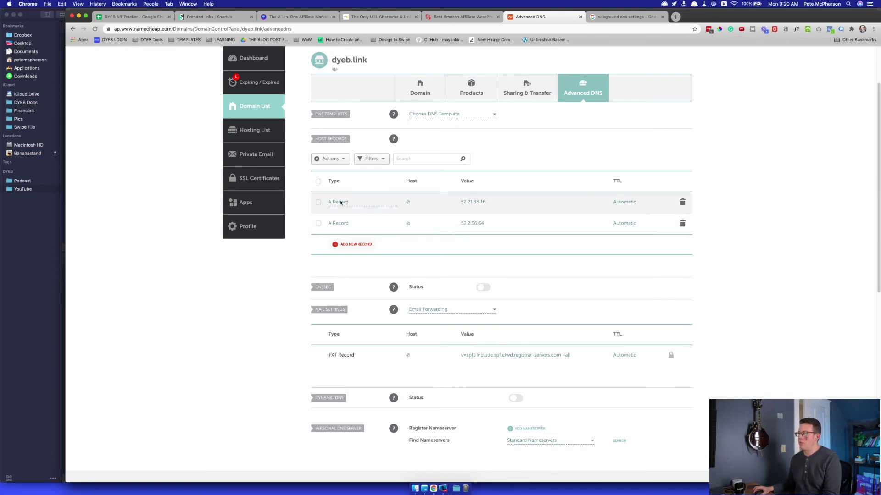
left_click(494, 113)
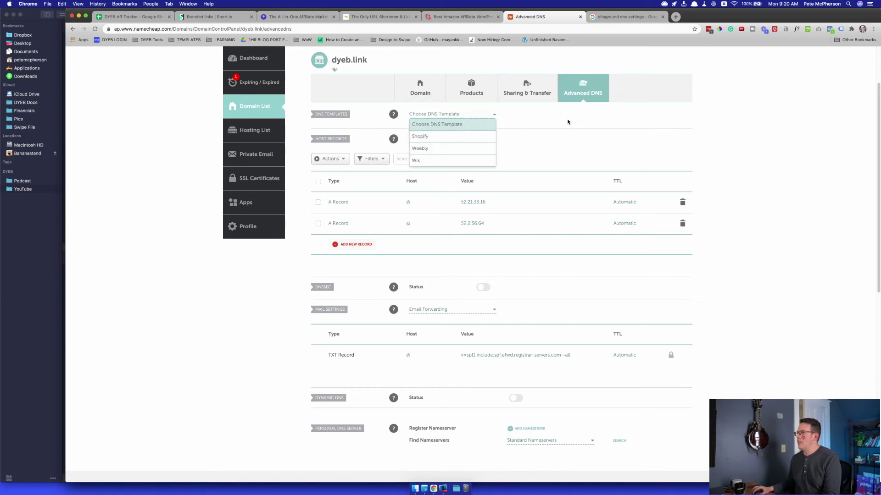
left_click(569, 123)
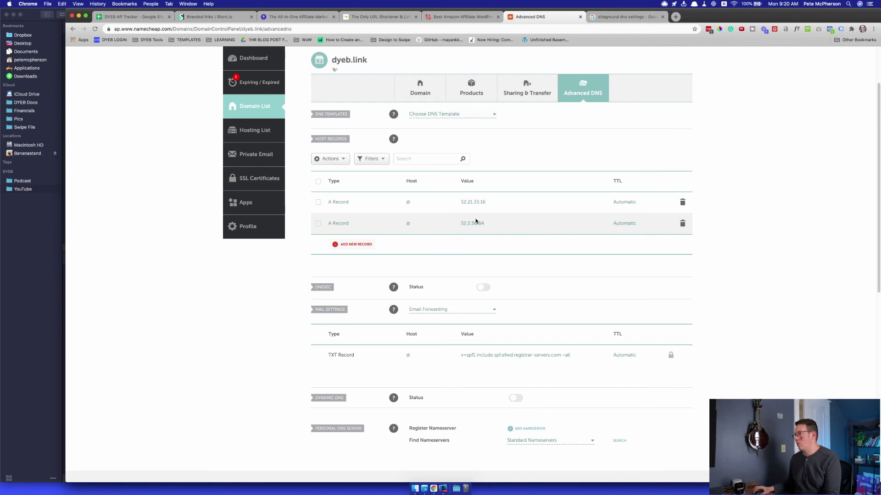
key("super+2")
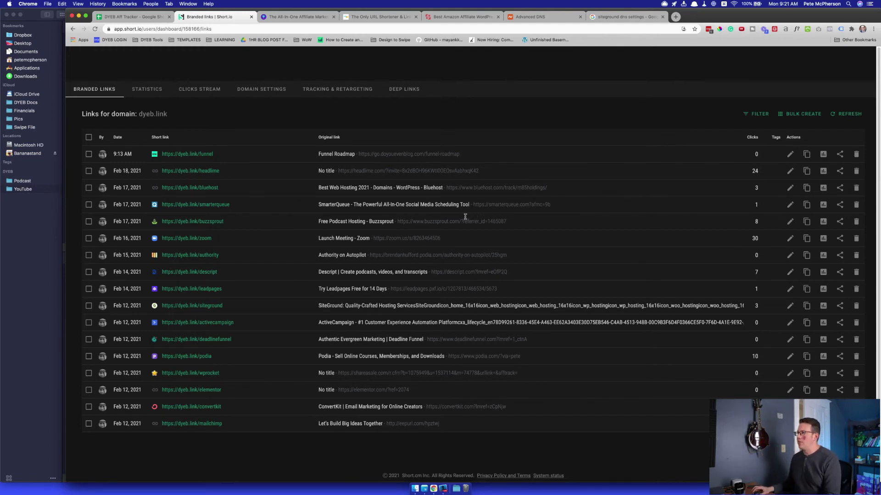
left_click(529, 17)
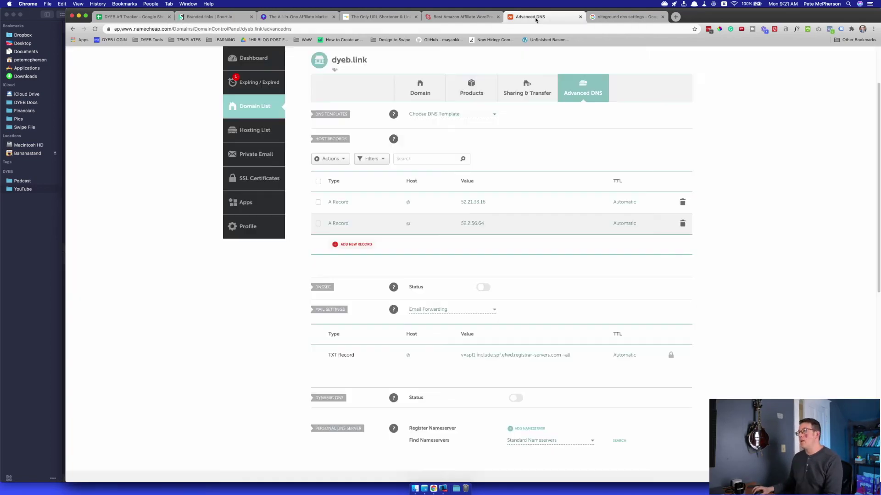
left_click(219, 17)
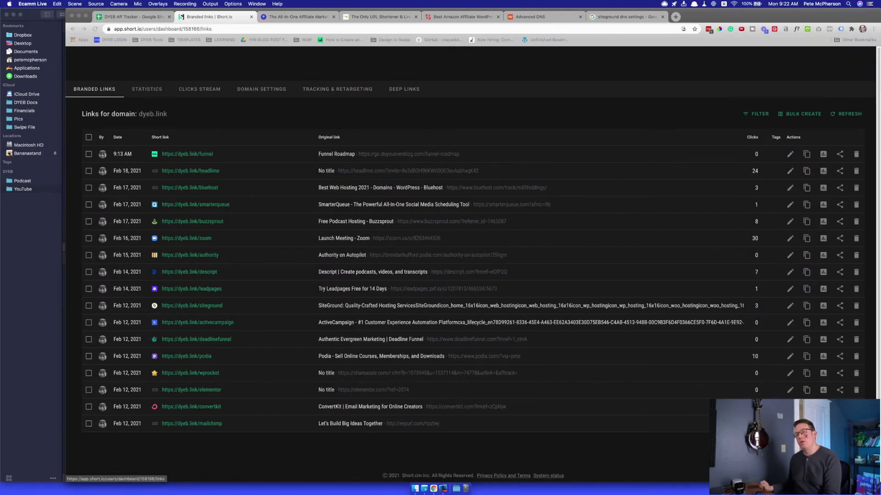
left_click(177, 453)
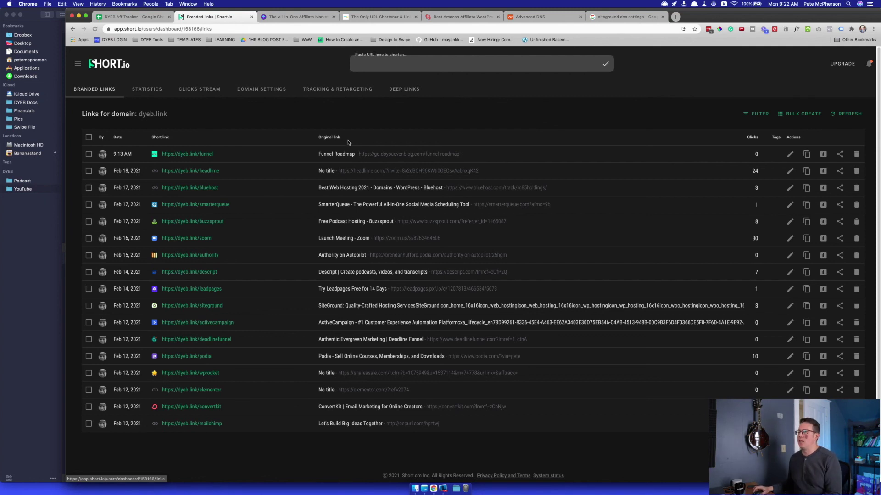
left_click(144, 17)
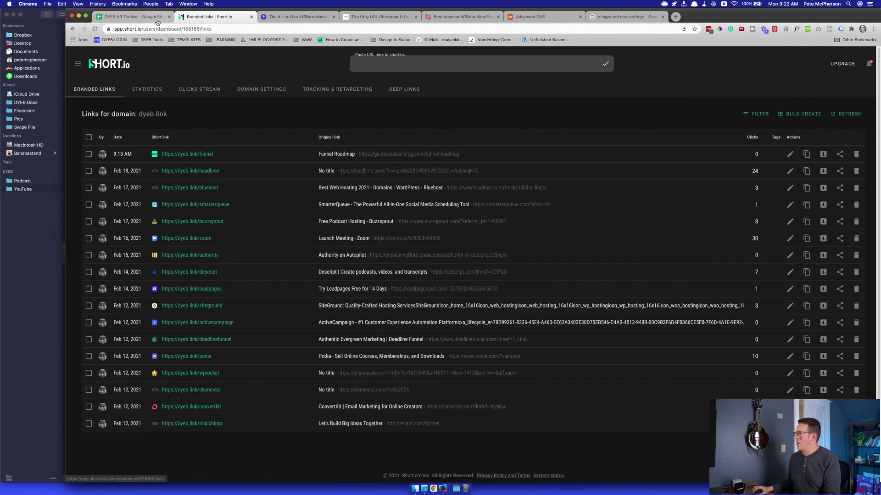
left_click(640, 180)
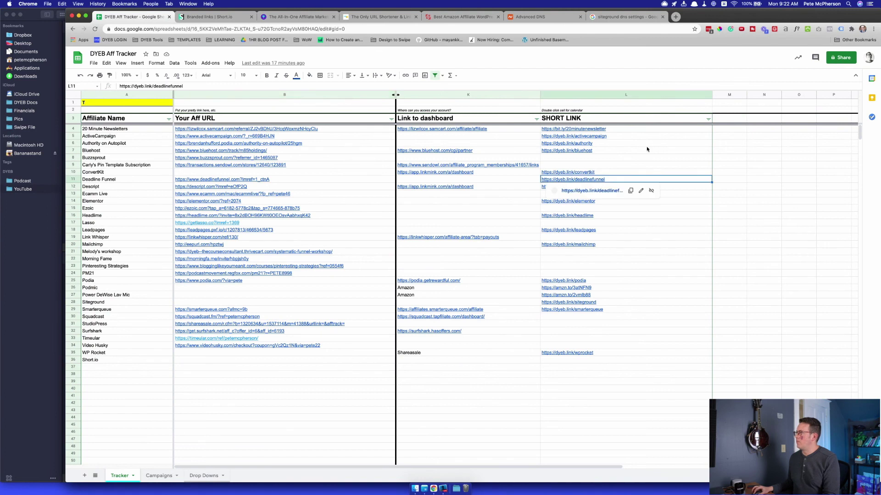
left_click_drag(639, 137, 656, 369)
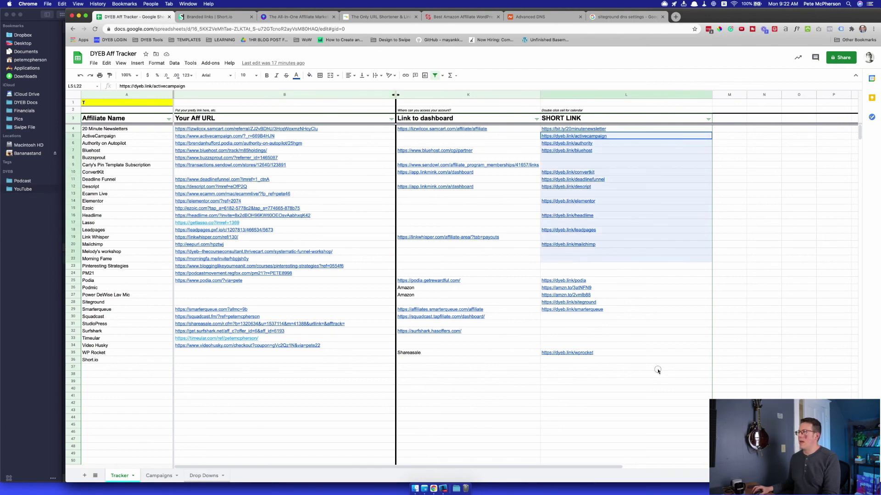
left_click(651, 295)
left_click(204, 17)
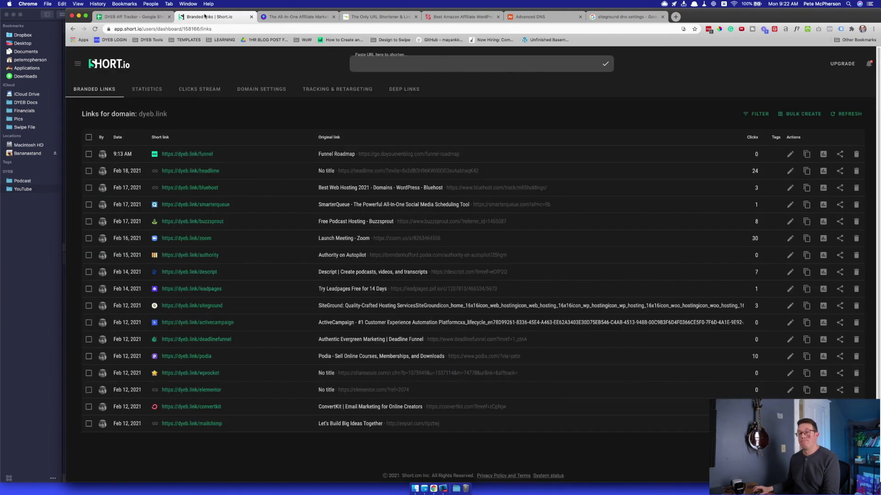